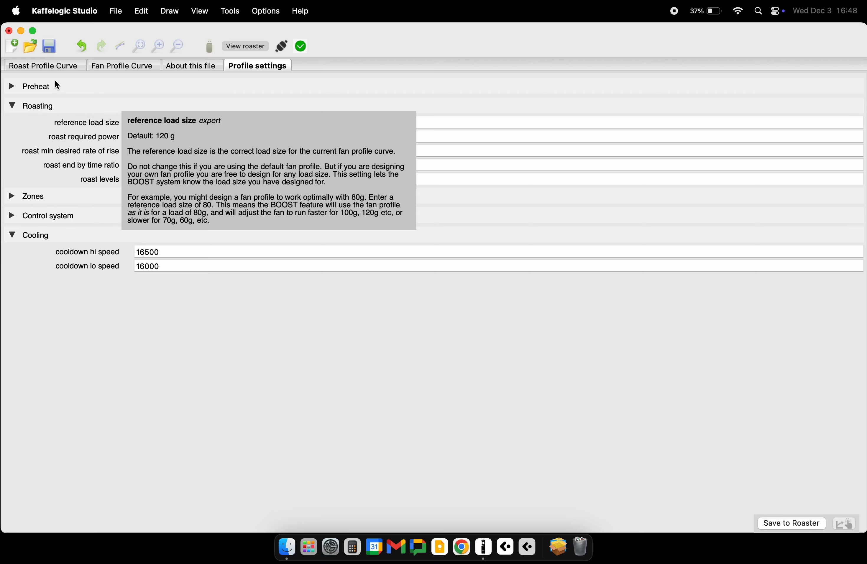
# - Set the roast end by time ratio to 0.75 and view the threshold line on the roast profile curve
pyautogui.click(58, 66)
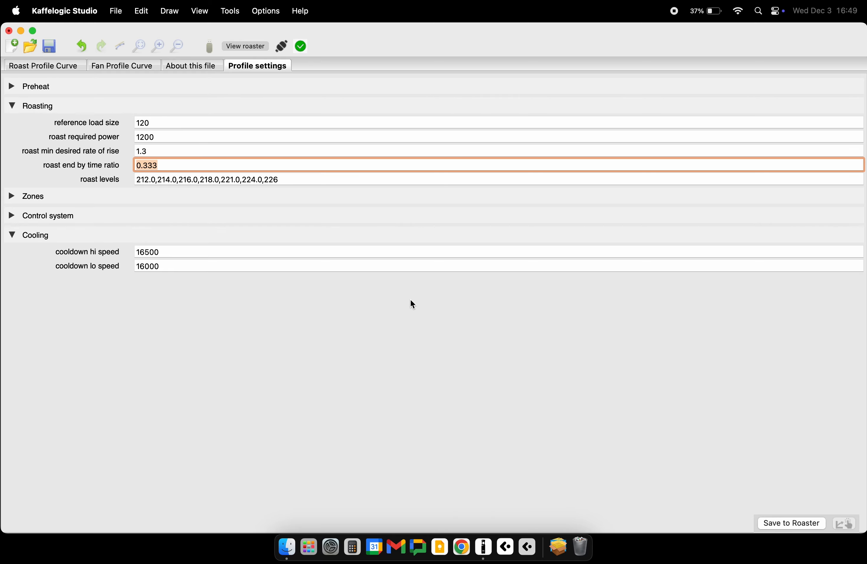
pyautogui.write('0.75')
pyautogui.click(62, 65)
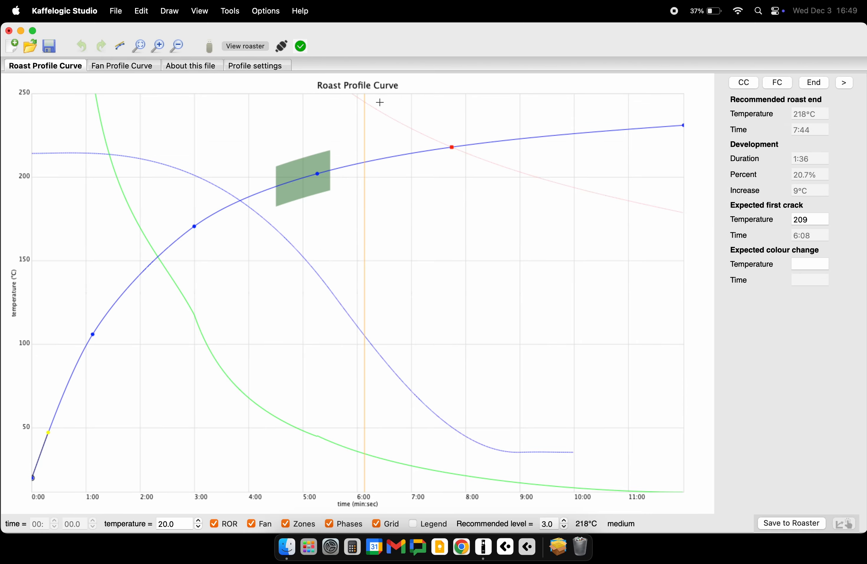
# - Set the roast end by time ratio to 0.1 in the profile settings and view the threshold line on the roast profile curve
pyautogui.click(270, 66)
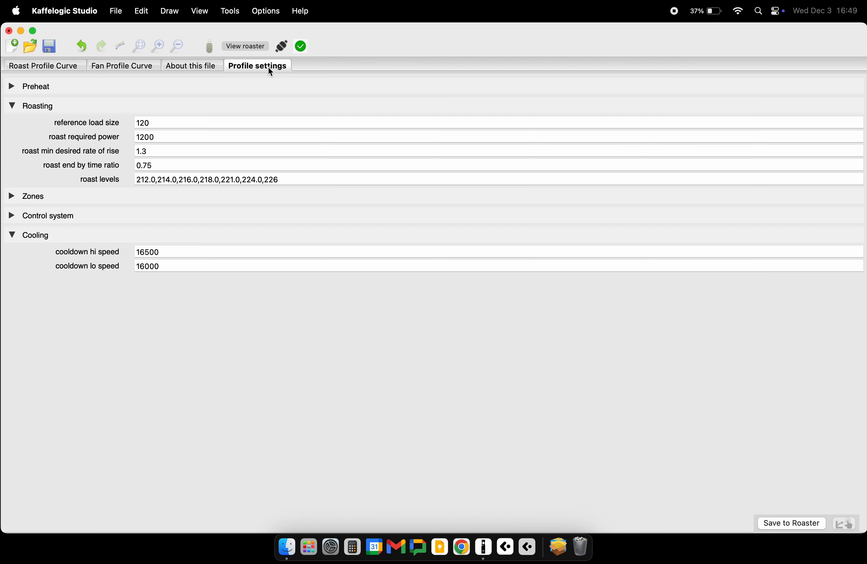
pyautogui.click(155, 164)
pyautogui.write('1')
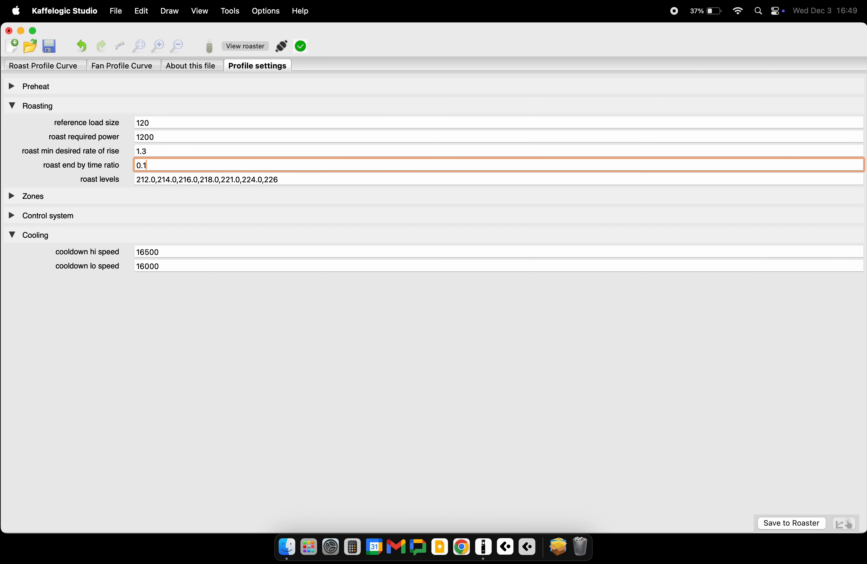
pyautogui.click(59, 65)
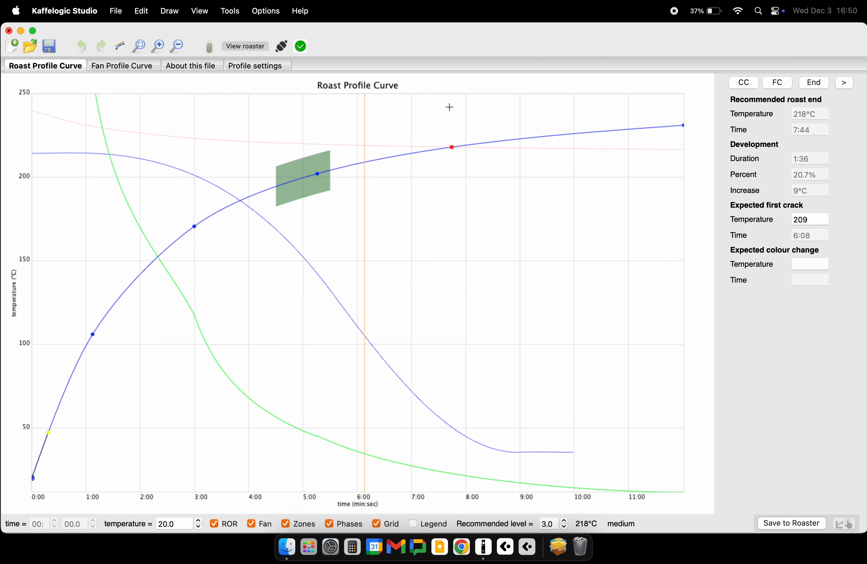
# - Read the help description of the roast end by time ratio in the profile settings
pyautogui.click(283, 68)
pyautogui.click(168, 165)
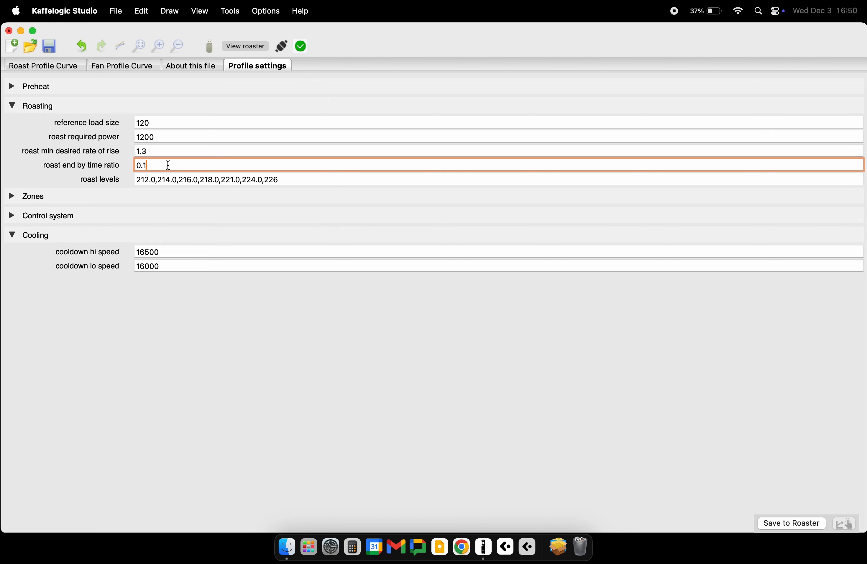
pyautogui.moveTo(101, 169)
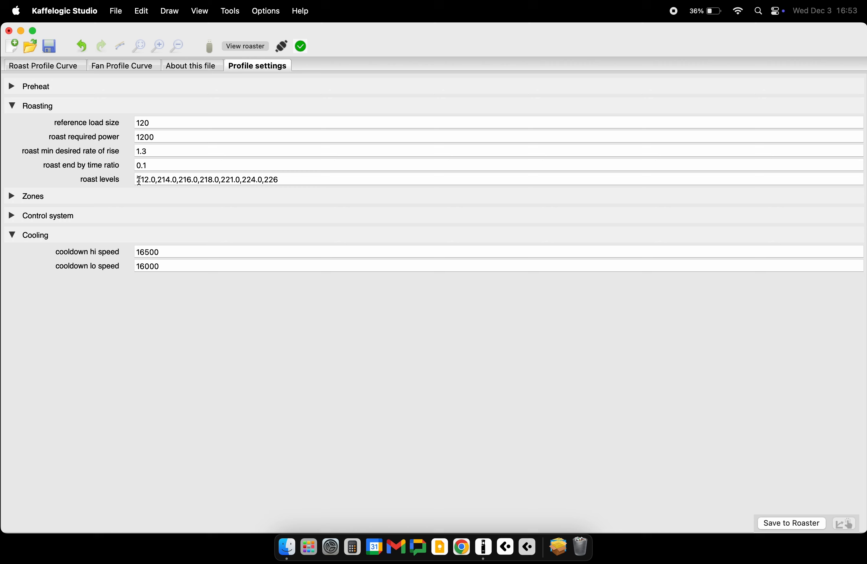
pyautogui.moveTo(126, 167)
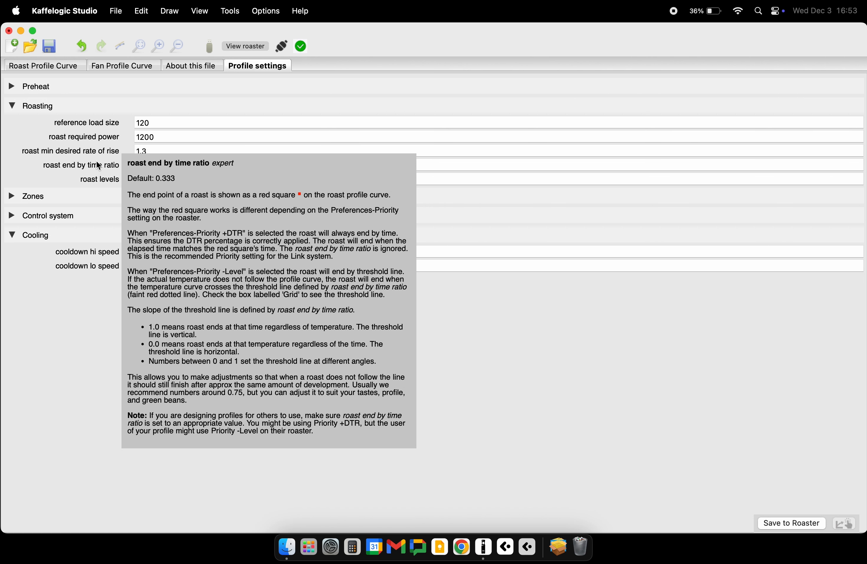
pyautogui.moveTo(121, 190)
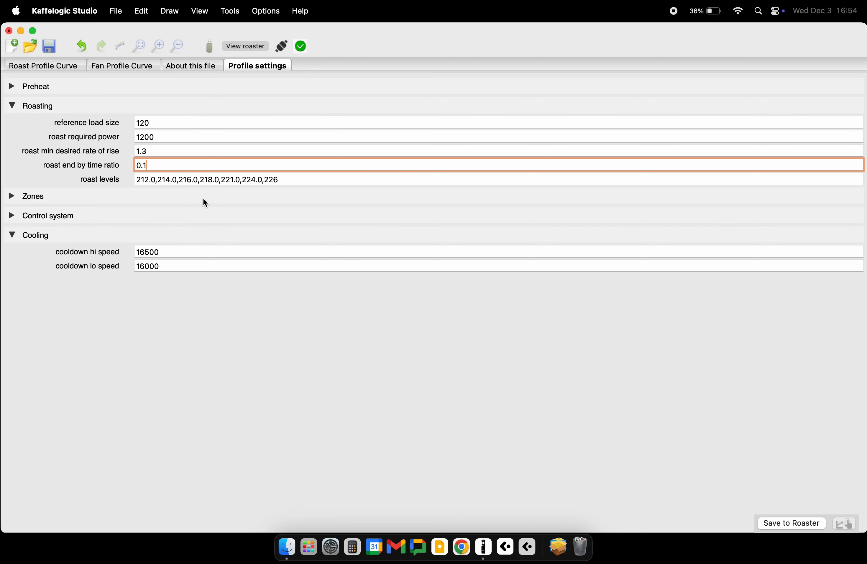
# - Set the first four roast levels to 206, 208, 210 and 212
pyautogui.moveTo(217, 179); pyautogui.dragTo(208, 180)
pyautogui.write('2')
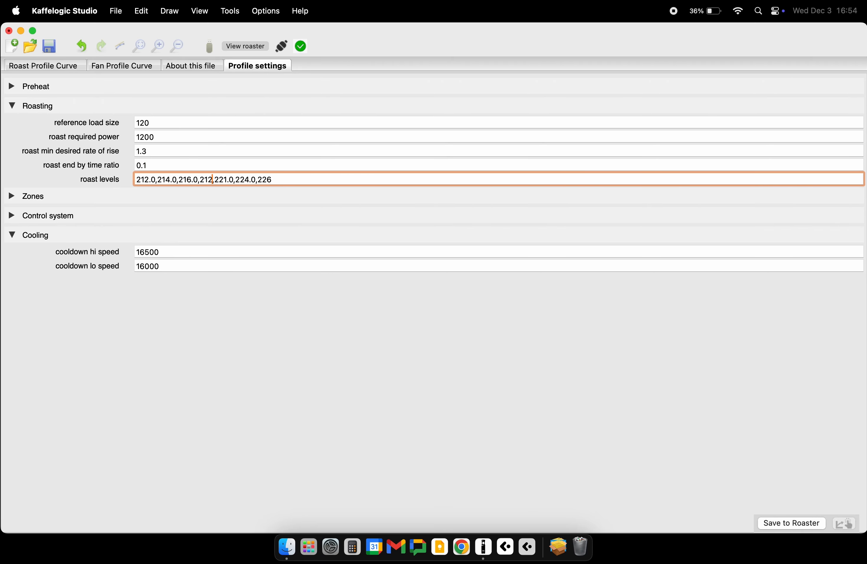
pyautogui.press('Left')
pyautogui.press('Left')
pyautogui.press('Left')
pyautogui.press('Left')
pyautogui.press('Left')
pyautogui.press('BackSpace')
pyautogui.press('BackSpace')
pyautogui.press('Left')
pyautogui.press('Left')
pyautogui.press('Left')
pyautogui.press('BackSpace')
pyautogui.press('BackSpace')
pyautogui.press('BackSpace')
pyautogui.press('BackSpace')
pyautogui.write('08')
pyautogui.press('Left')
pyautogui.press('Left')
pyautogui.press('Left')
pyautogui.press('Left')
pyautogui.press('BackSpace')
pyautogui.press('BackSpace')
pyautogui.press('BackSpace')
pyautogui.press('BackSpace')
pyautogui.write('06')
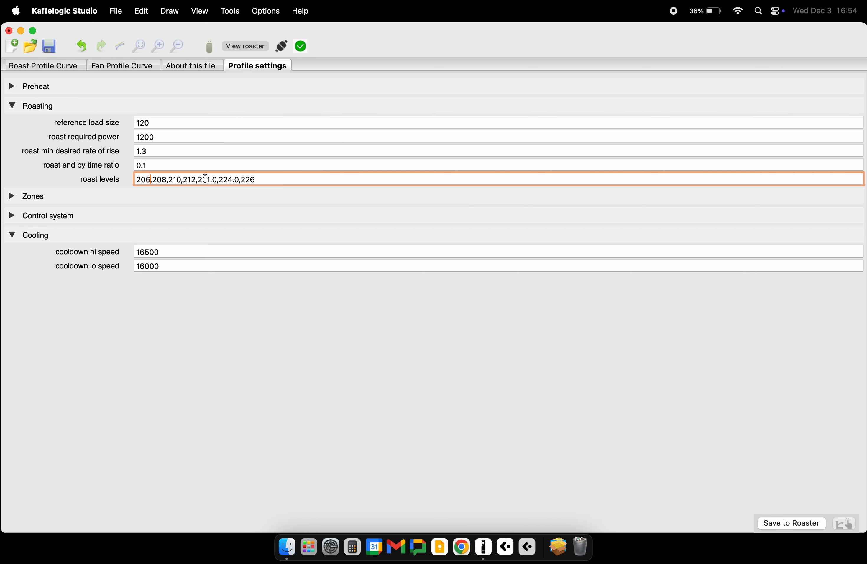
# - Set the last three roast levels to 214, 216 and 218
pyautogui.moveTo(216, 180); pyautogui.dragTo(204, 180)
pyautogui.write('14')
pyautogui.hotkey('shift', 'End')
pyautogui.write(',216,218')
# - Set the recommended level to 0.1 on the roast profile curve and return to the profile settings
pyautogui.click(51, 65)
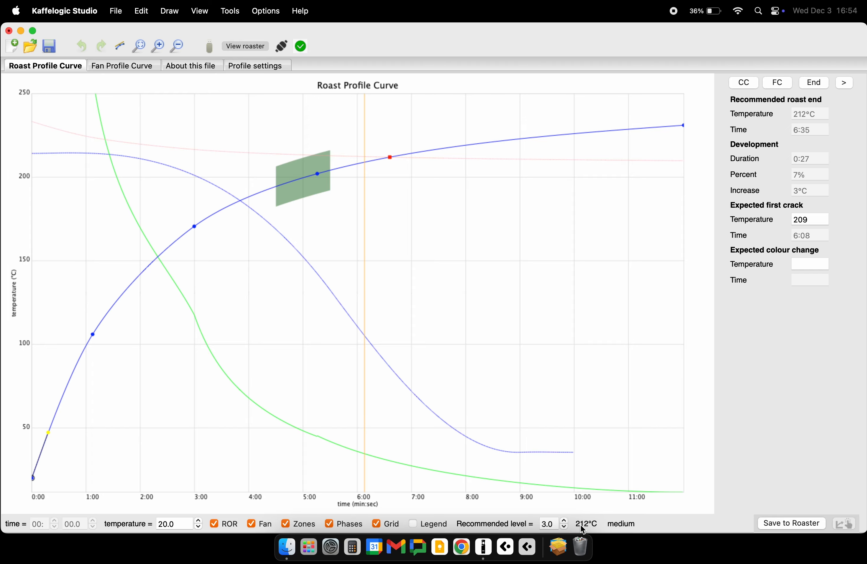
pyautogui.click(549, 523)
pyautogui.write('0.1')
pyautogui.press('Return')
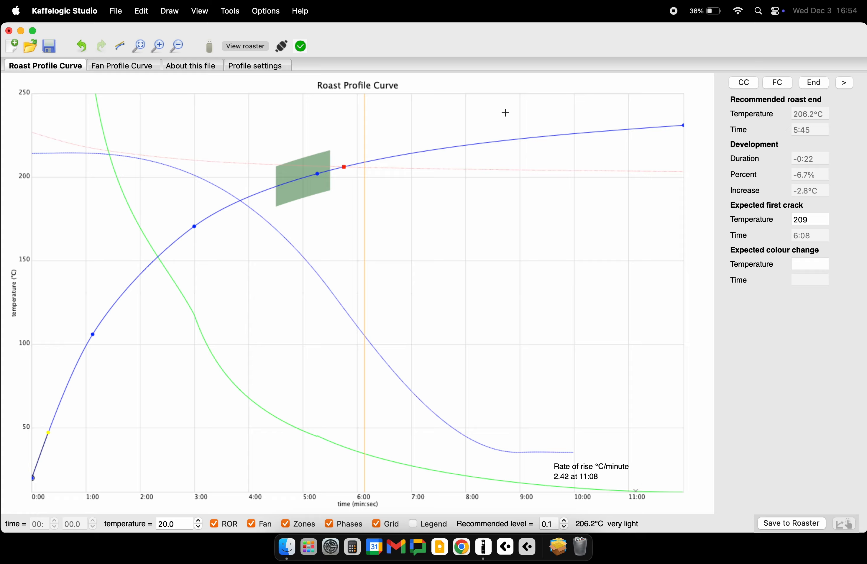
pyautogui.click(256, 67)
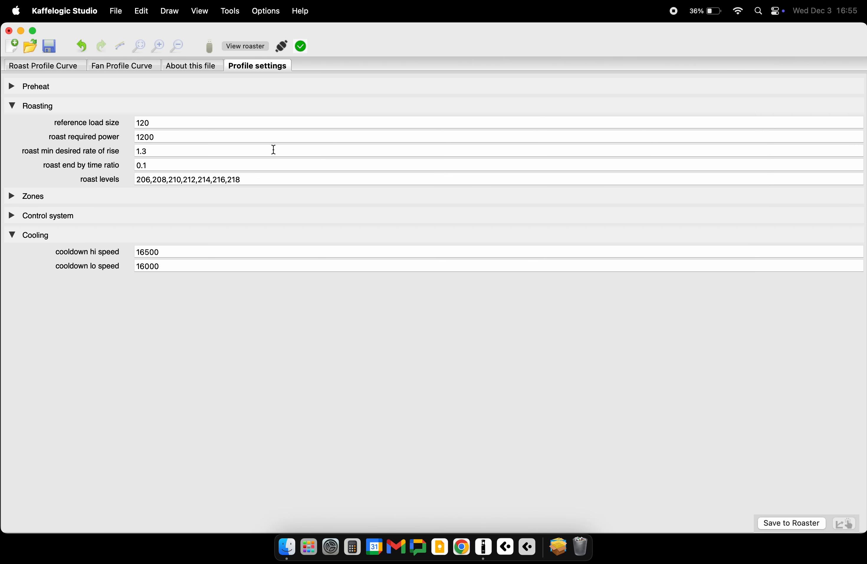